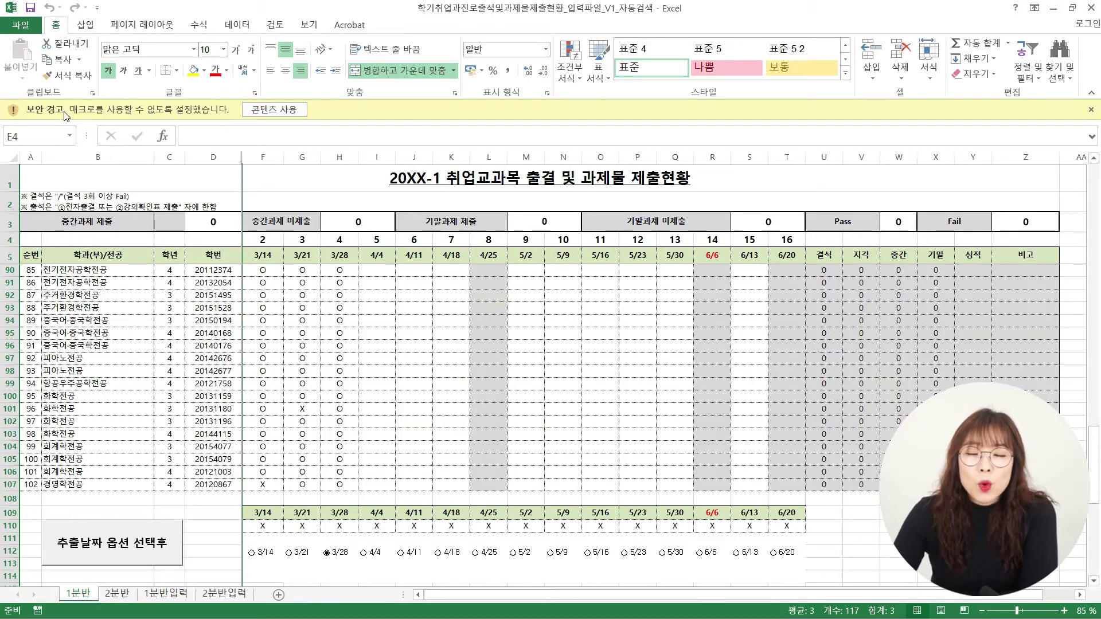
# - Set the Trust Center's macro security to include all macros (모든 매크로 포함) and apply the Excel options
pyautogui.click(28, 25)
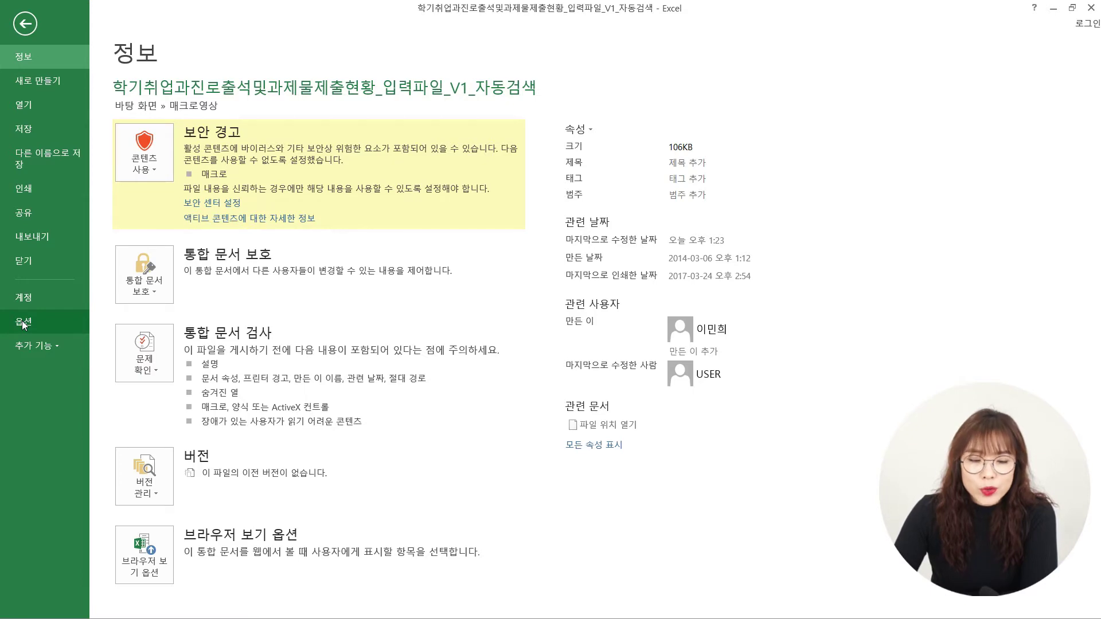
pyautogui.click(23, 323)
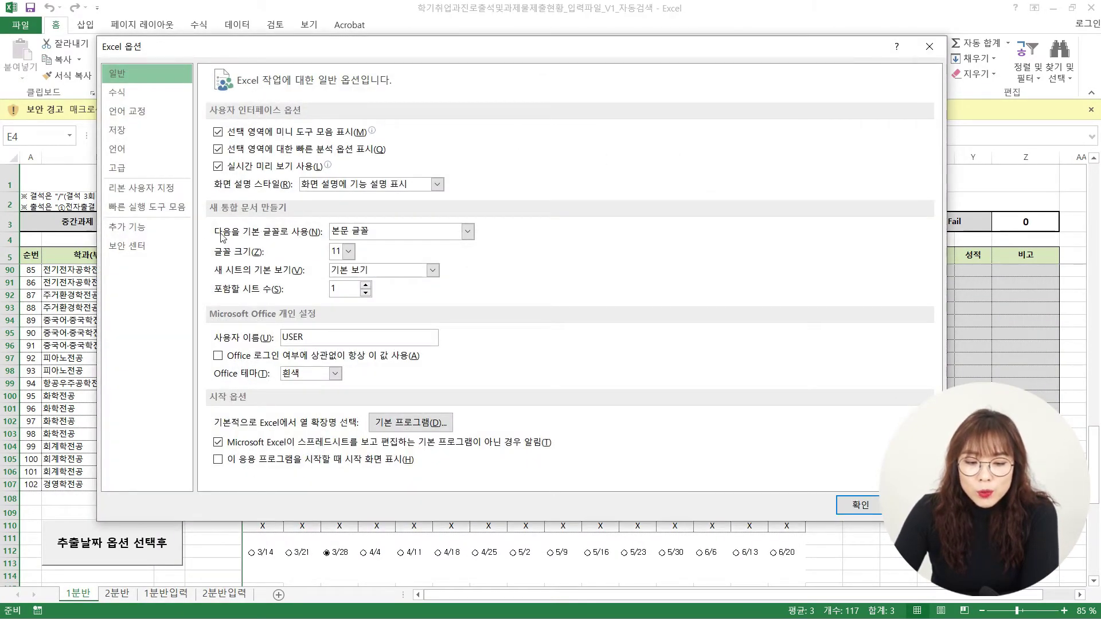
pyautogui.click(141, 248)
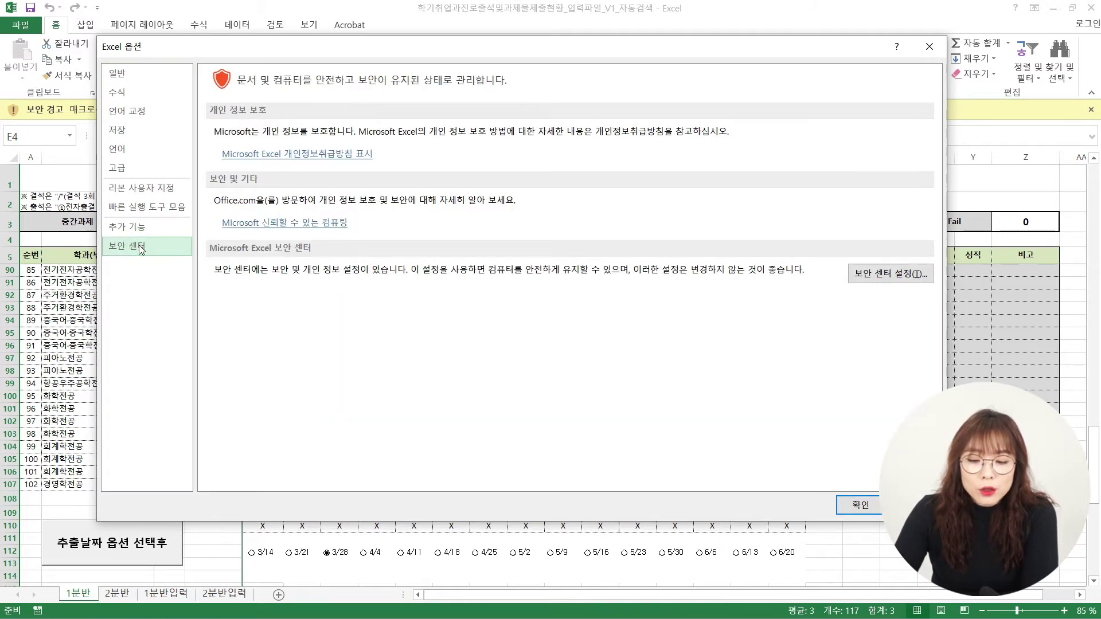
pyautogui.click(902, 280)
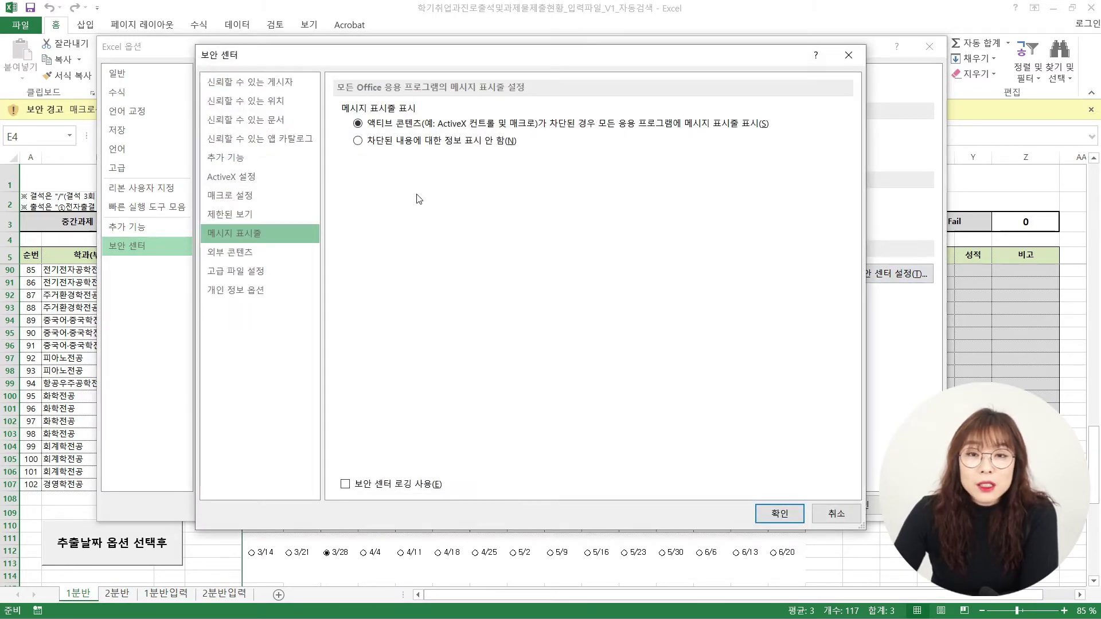
pyautogui.click(235, 199)
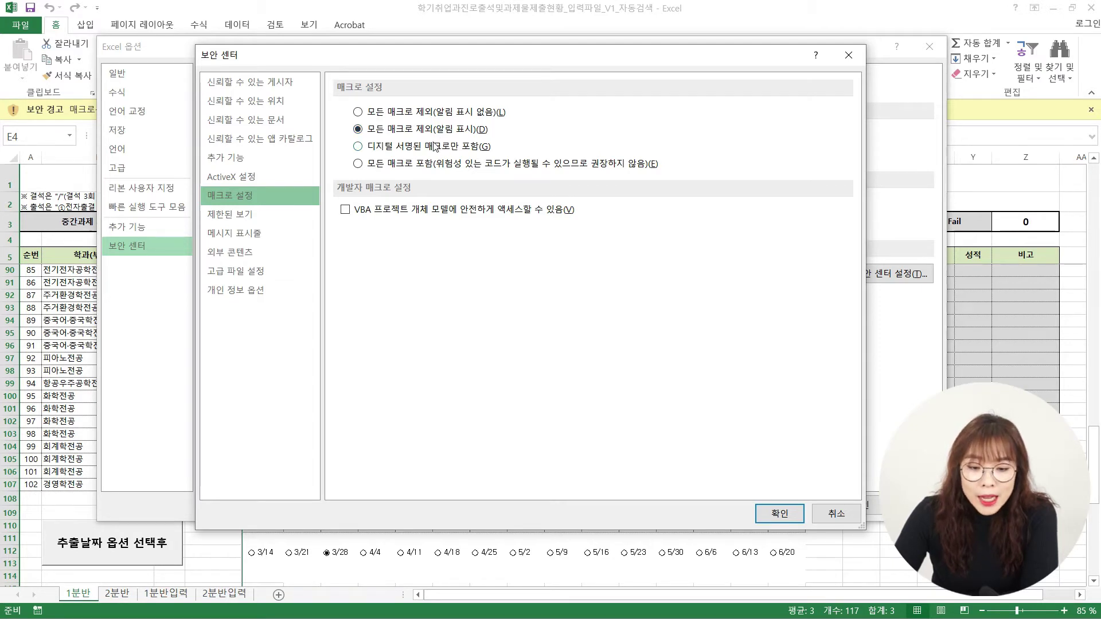
pyautogui.click(430, 165)
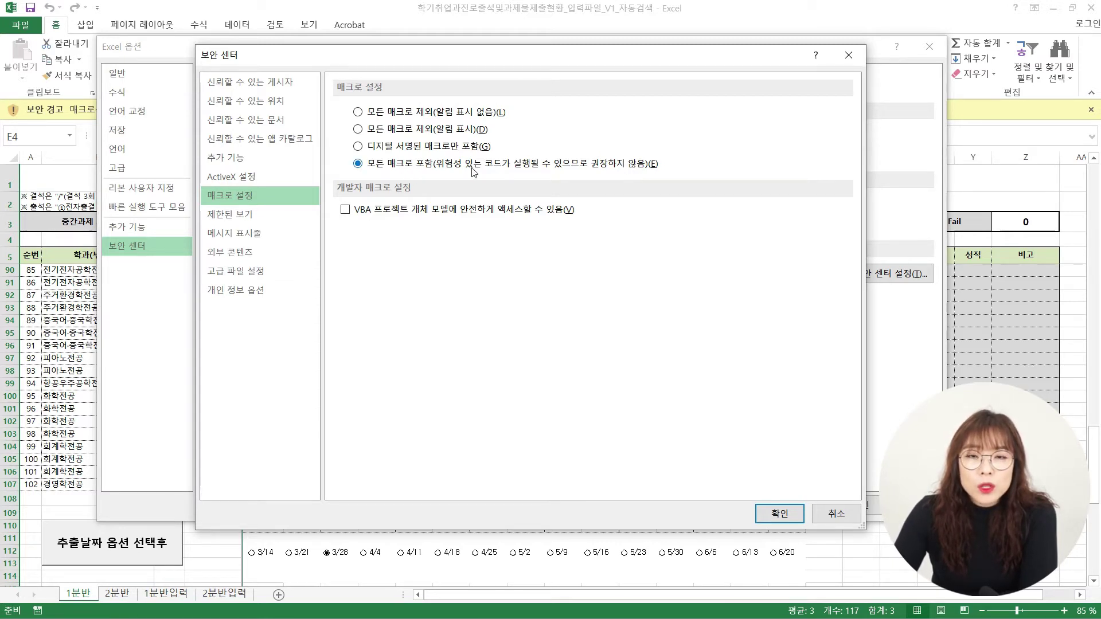
pyautogui.click(779, 514)
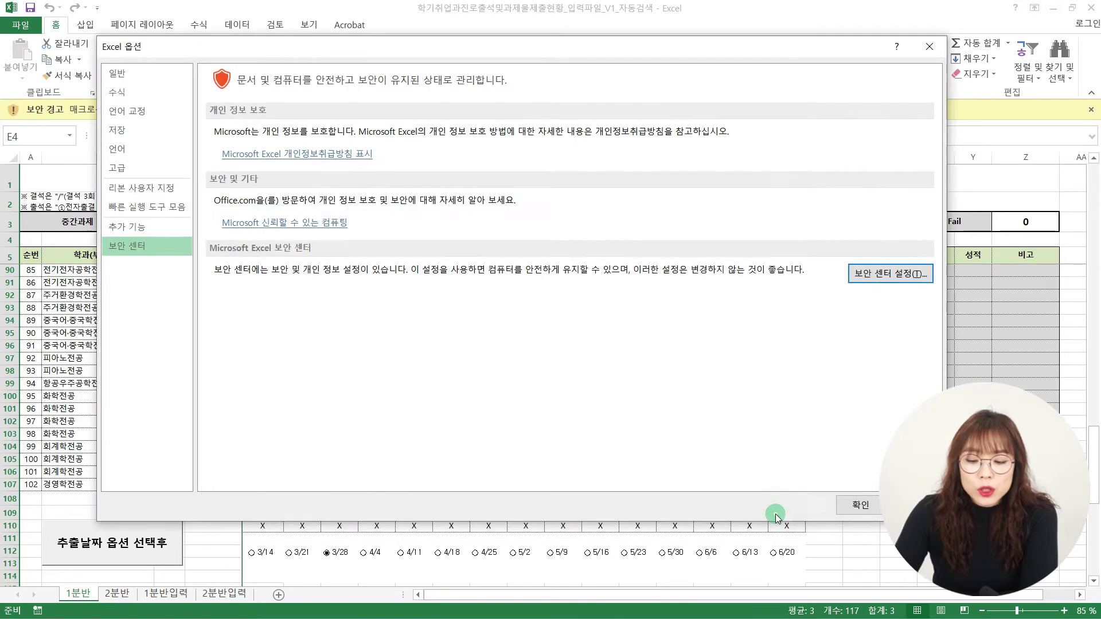
pyautogui.click(861, 505)
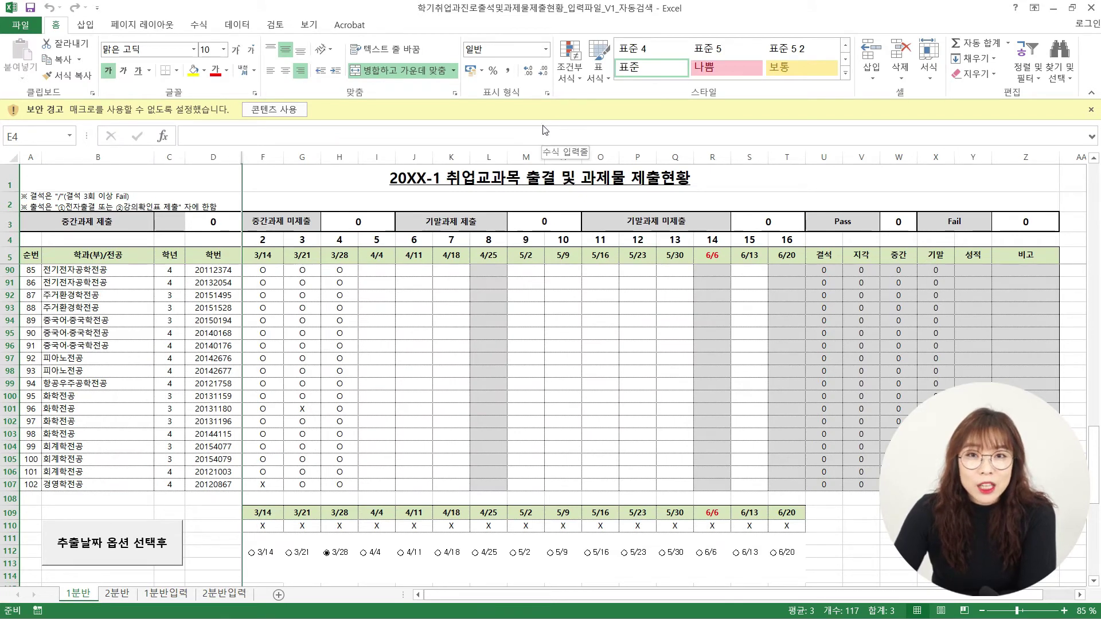
# - Close the workbook and reopen 학기취업과진로출석및과제물제출현황_입력파일_V1_자동검색 from the 매크로영상 folder so the macro setting takes effect
pyautogui.click(1091, 8)
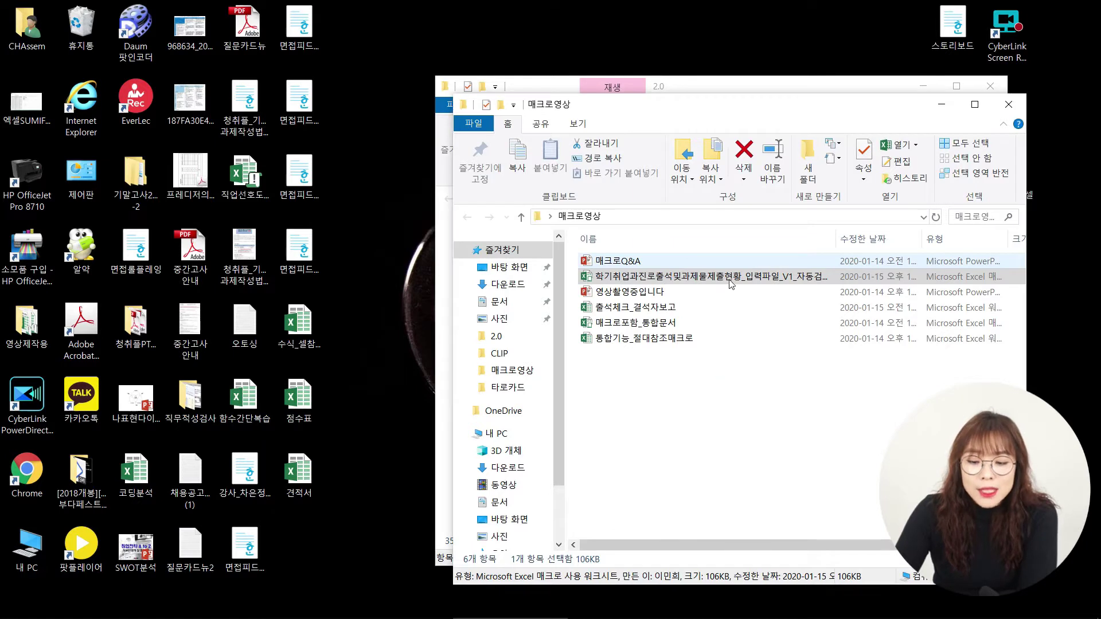
pyautogui.doubleClick(732, 277)
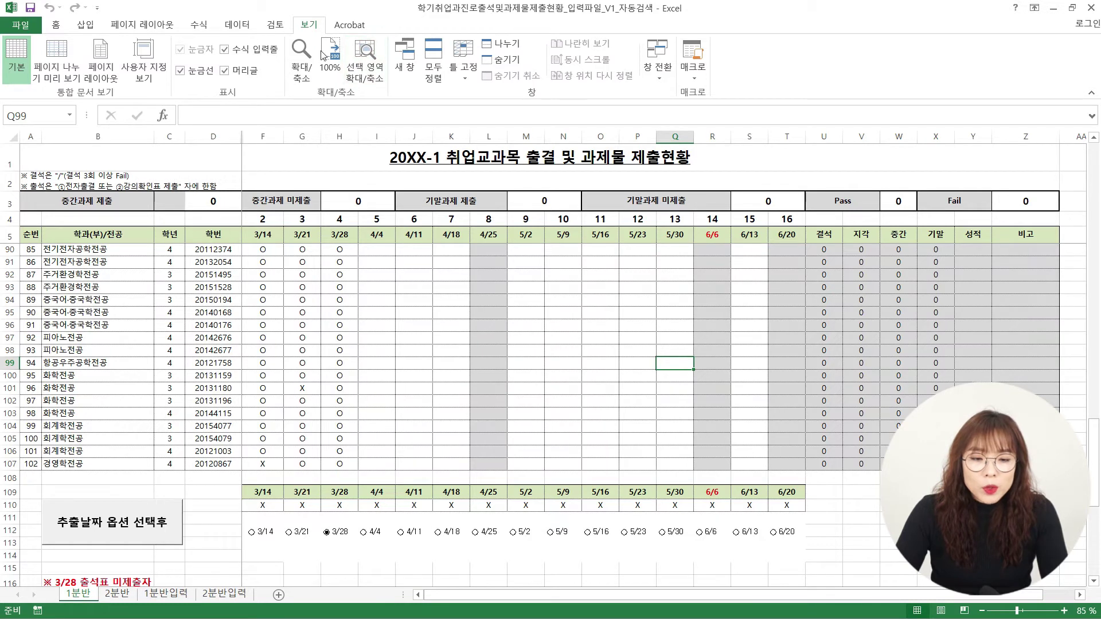
# - Look through the ribbon's command categories and examine the macro commands for viewing, recording and using relative references
pyautogui.click(85, 26)
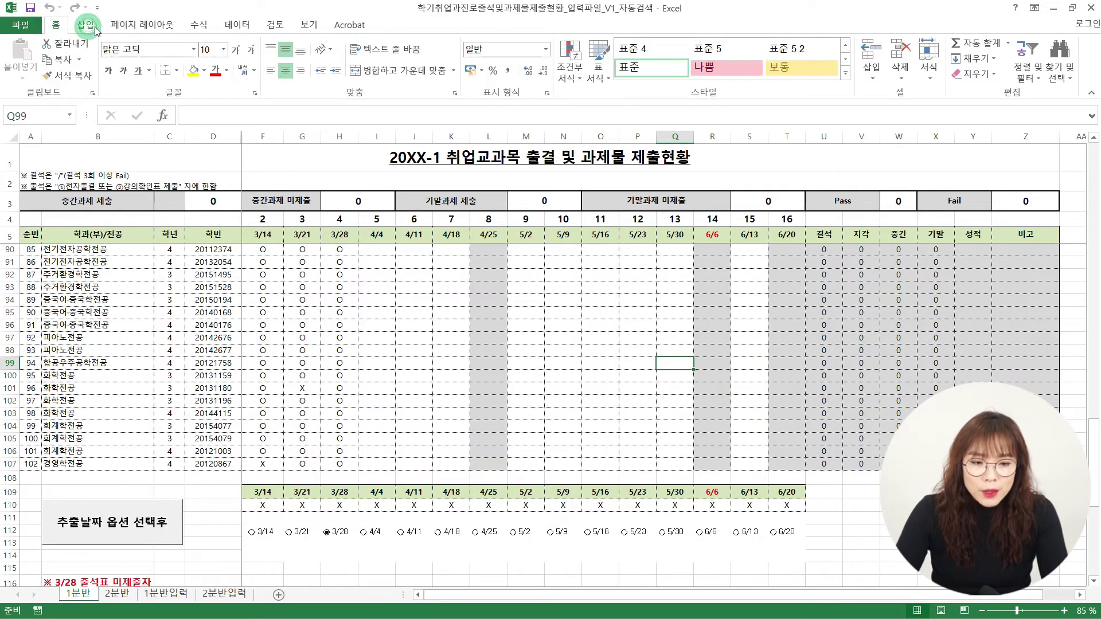
pyautogui.click(148, 26)
pyautogui.click(200, 25)
pyautogui.click(232, 25)
pyautogui.click(276, 26)
pyautogui.click(309, 24)
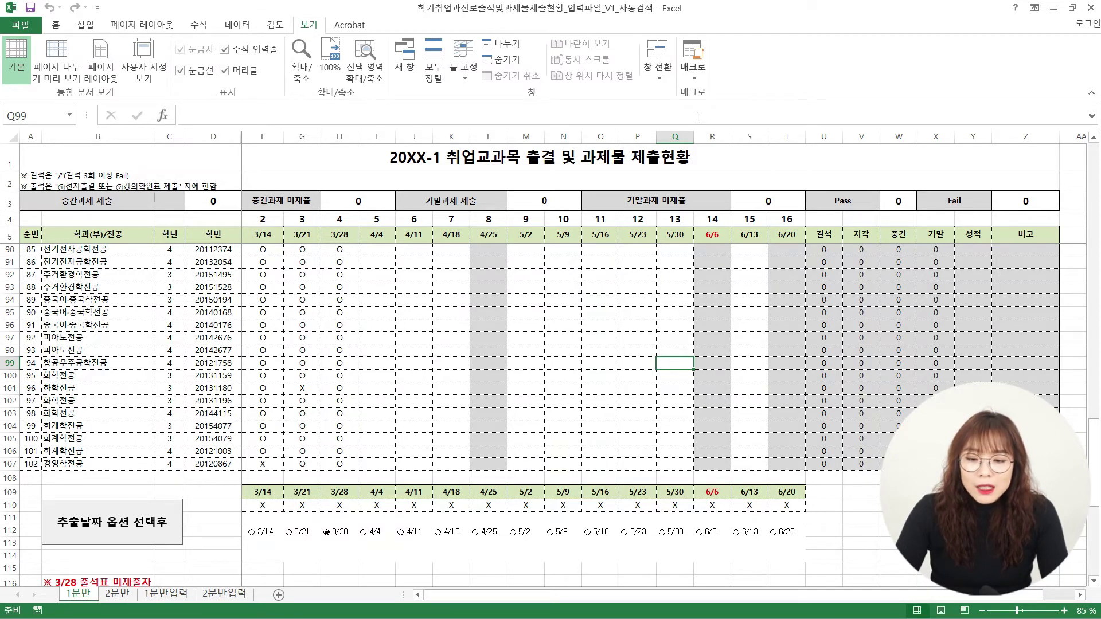
pyautogui.click(696, 79)
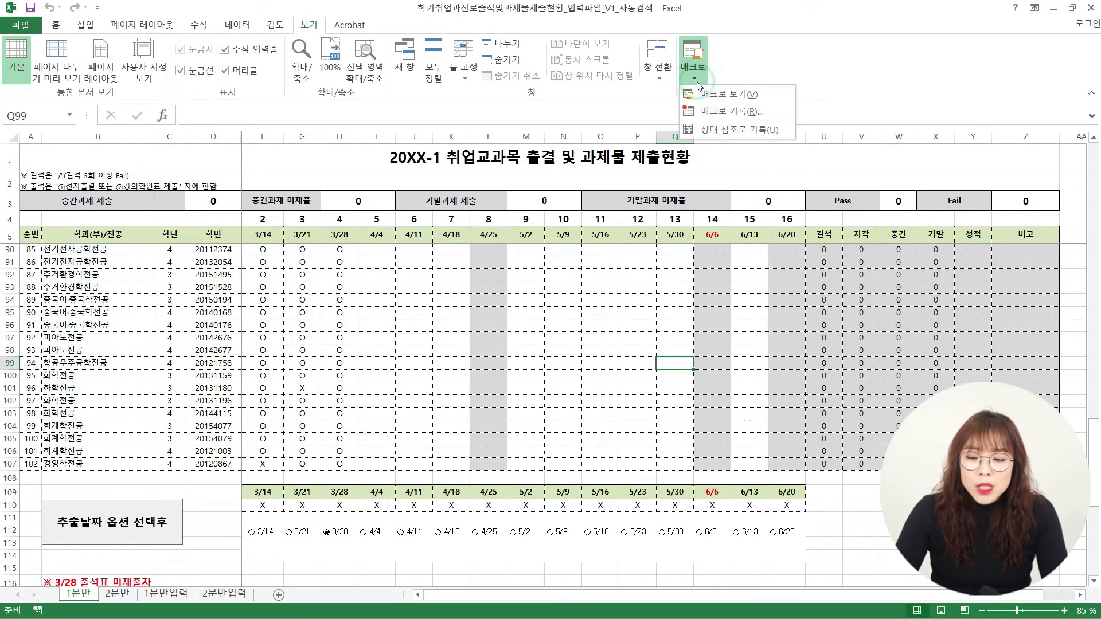
pyautogui.click(714, 131)
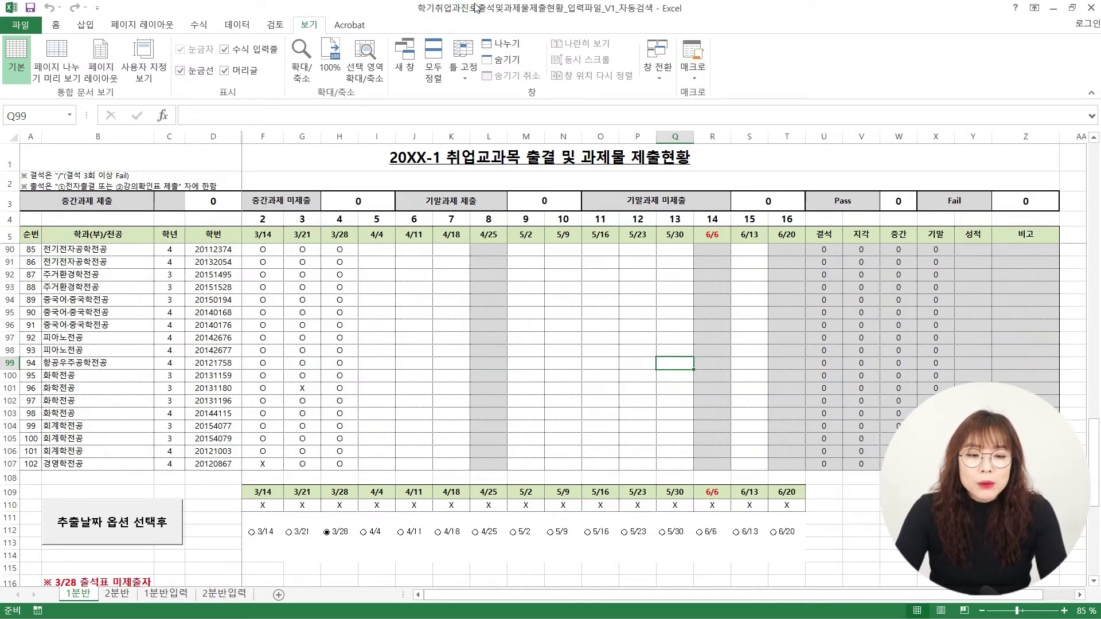
# - Enable the Developer tab (개발 도구) in the ribbon customization and apply the options
pyautogui.click(98, 9)
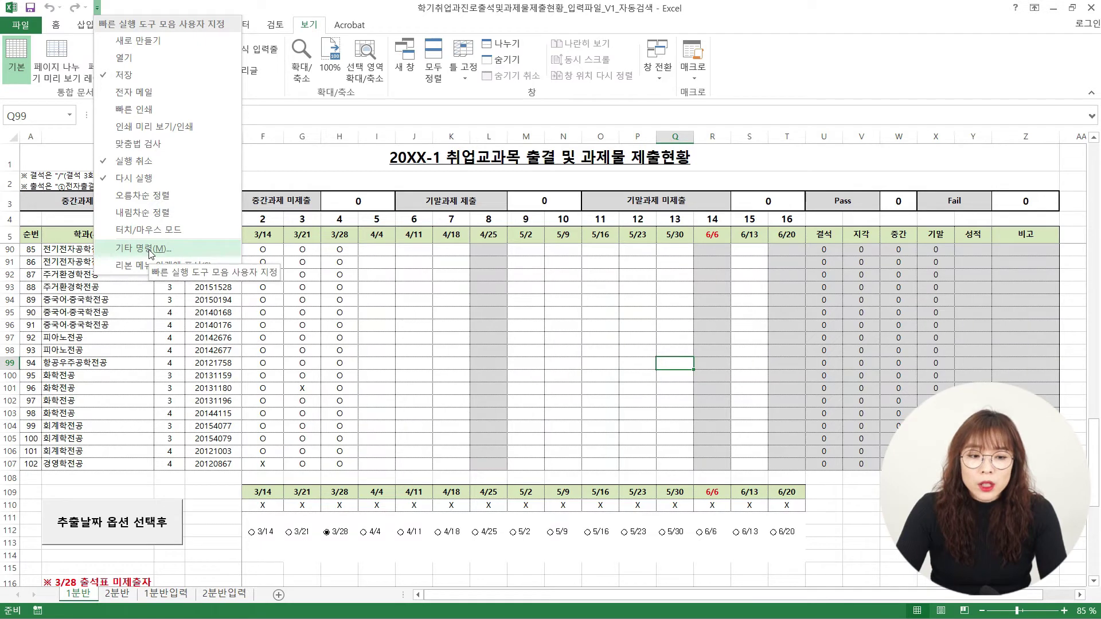
pyautogui.click(32, 28)
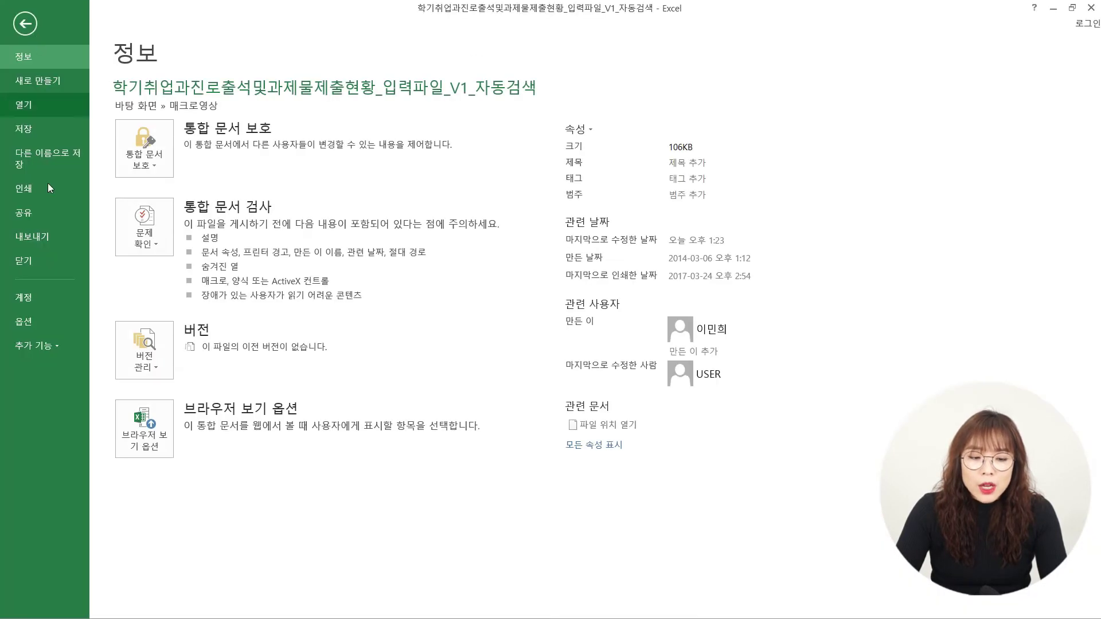
pyautogui.click(52, 326)
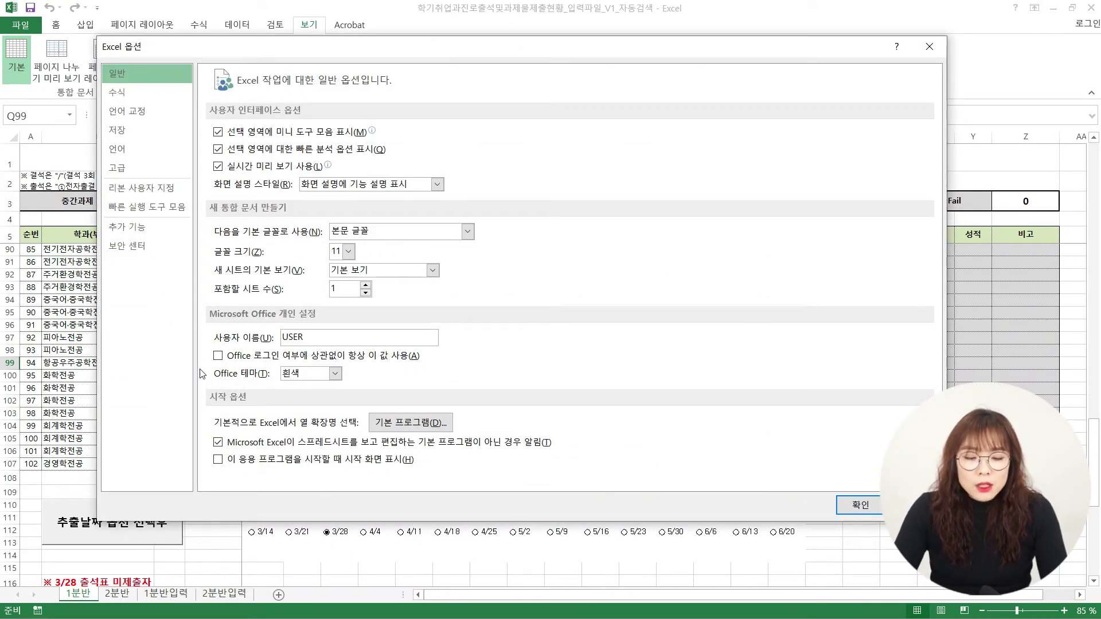
pyautogui.click(159, 195)
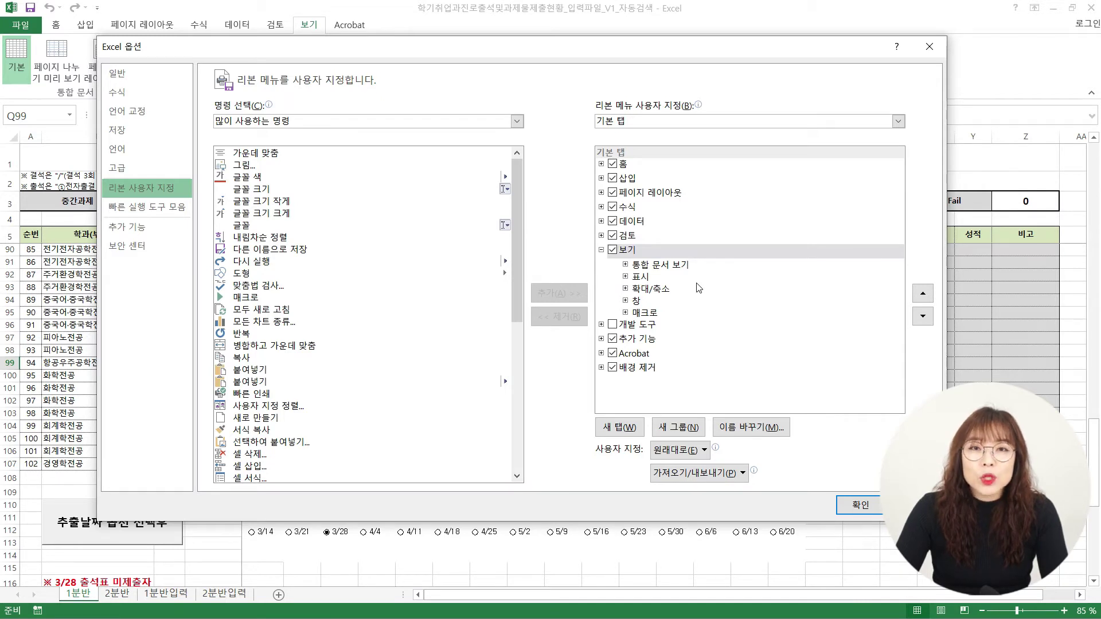
pyautogui.click(612, 327)
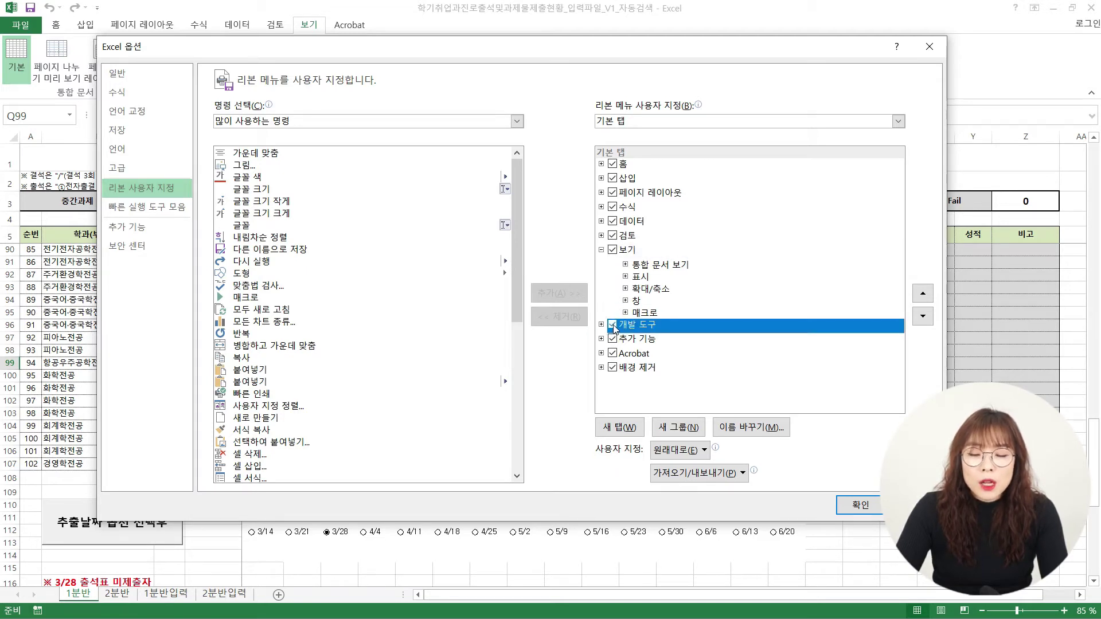
pyautogui.click(855, 507)
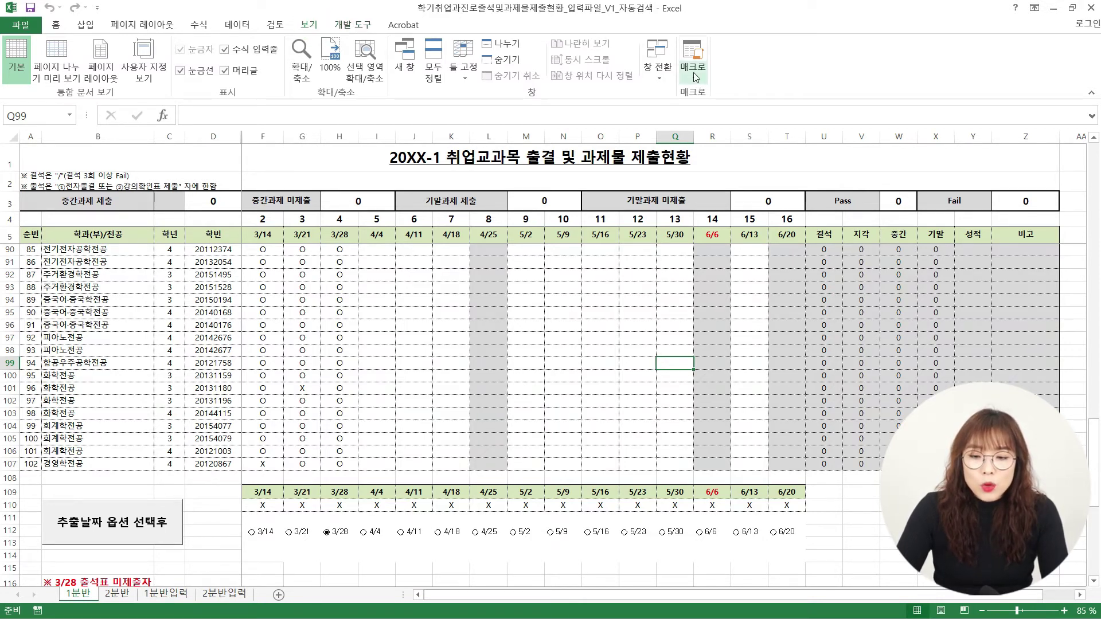
# - Examine the Developer tools for macros and controls and compare them with the macro commands offered under View
pyautogui.click(363, 26)
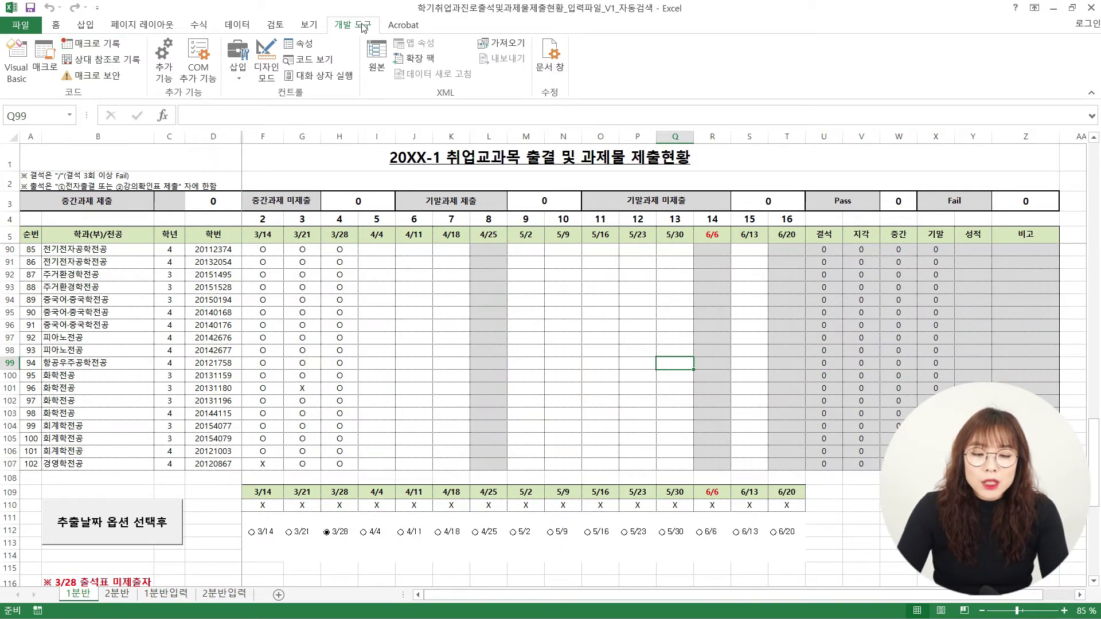
pyautogui.click(240, 79)
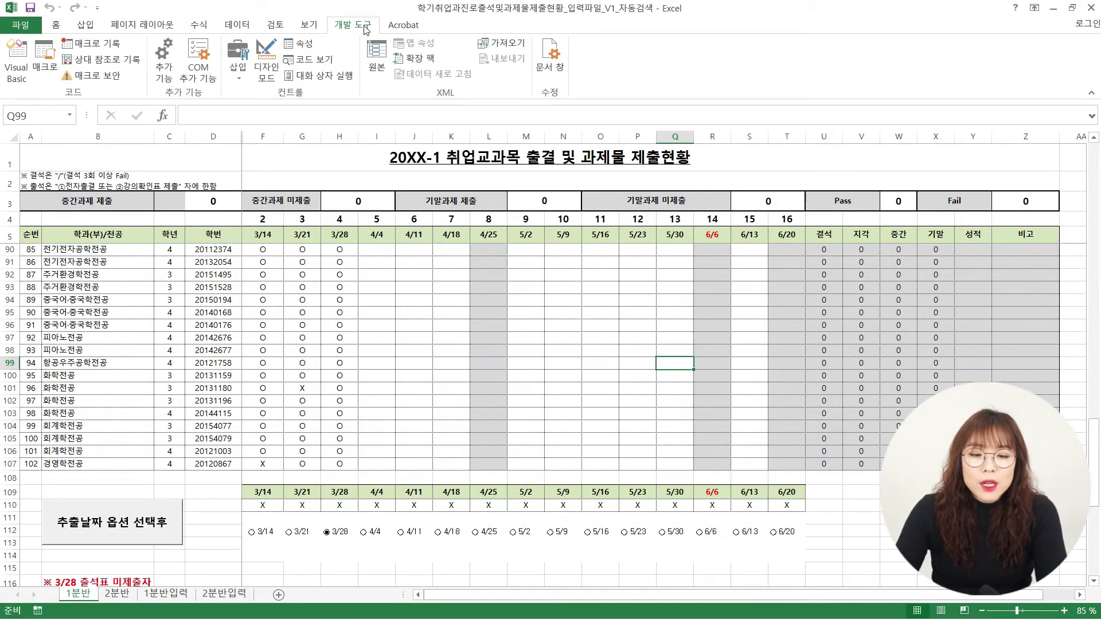
pyautogui.click(317, 25)
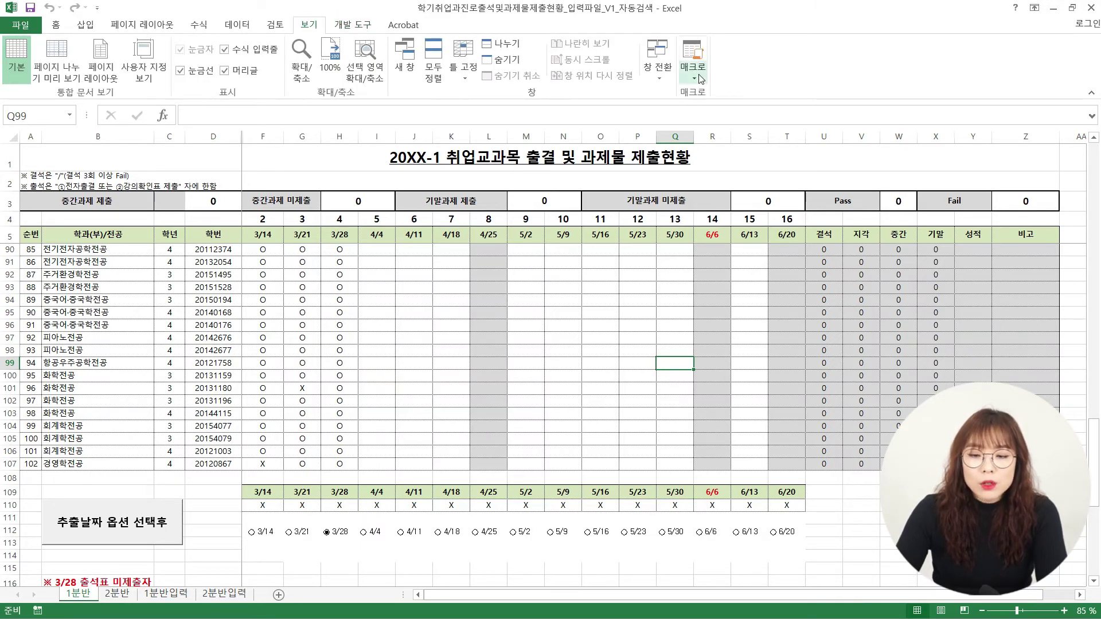
pyautogui.click(362, 24)
pyautogui.click(317, 25)
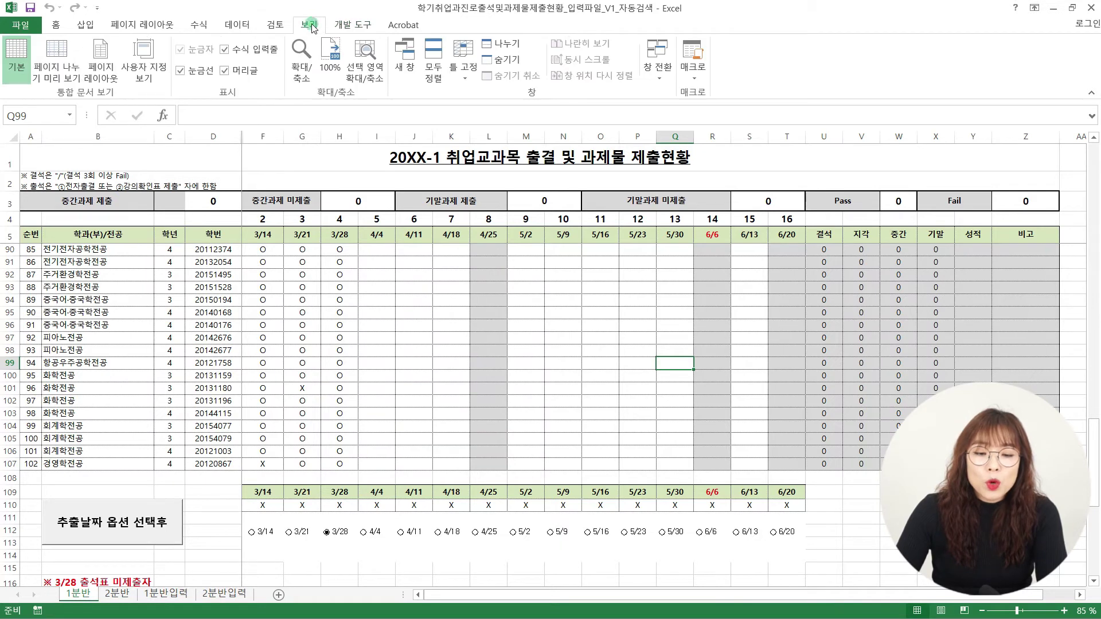
pyautogui.click(686, 81)
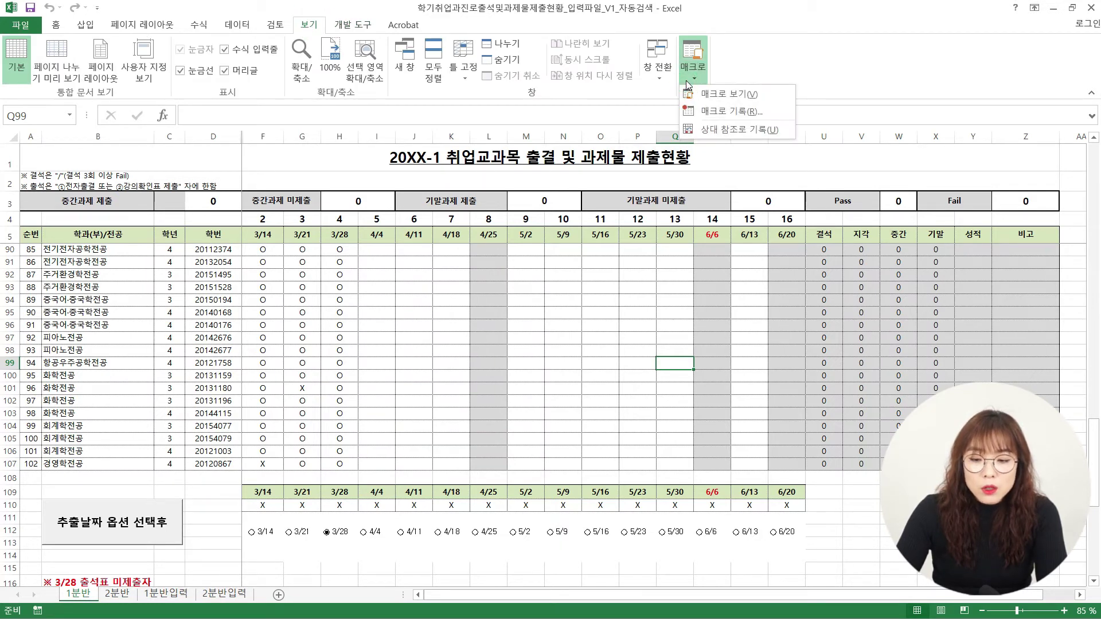
pyautogui.click(353, 25)
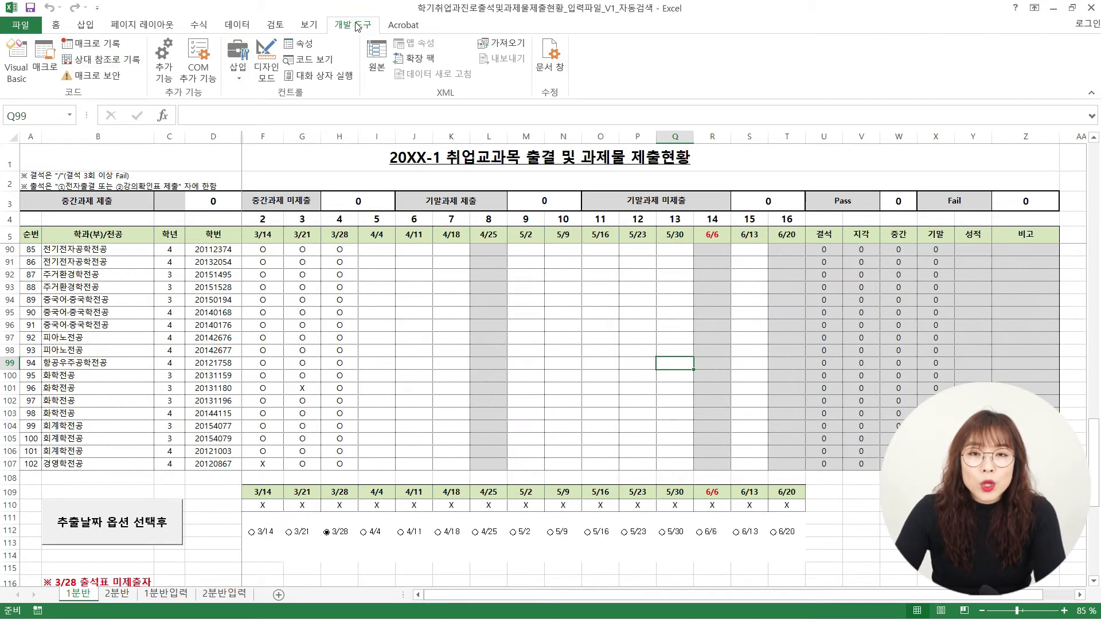
# - Add the Record Macro command (매크로 기록) from the list of all commands to the Quick Access Toolbar for all documents
pyautogui.click(97, 8)
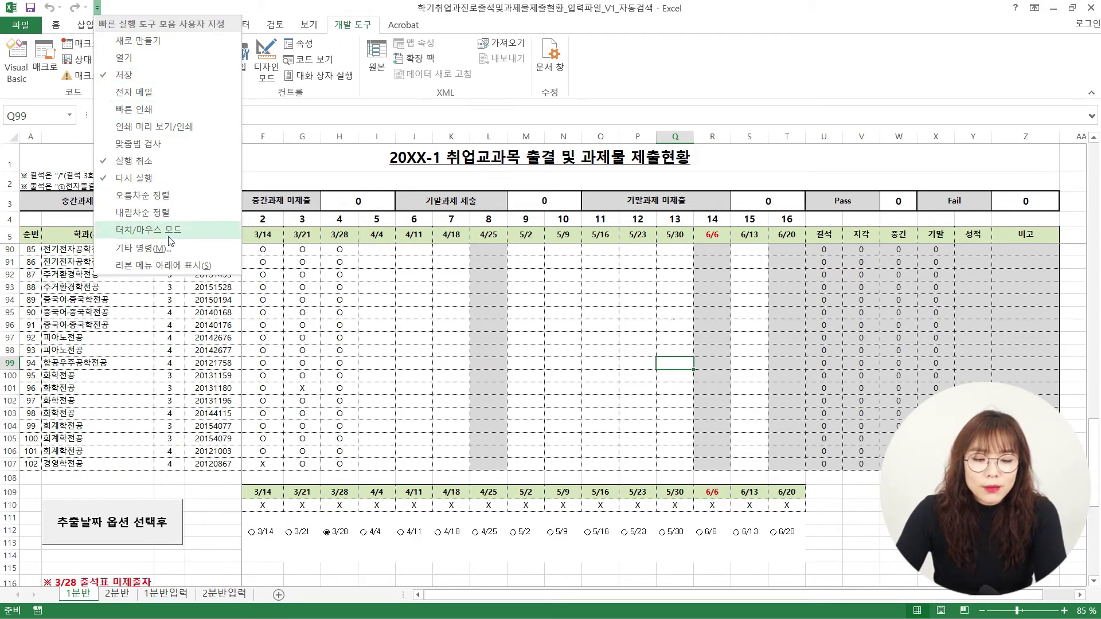
pyautogui.click(178, 250)
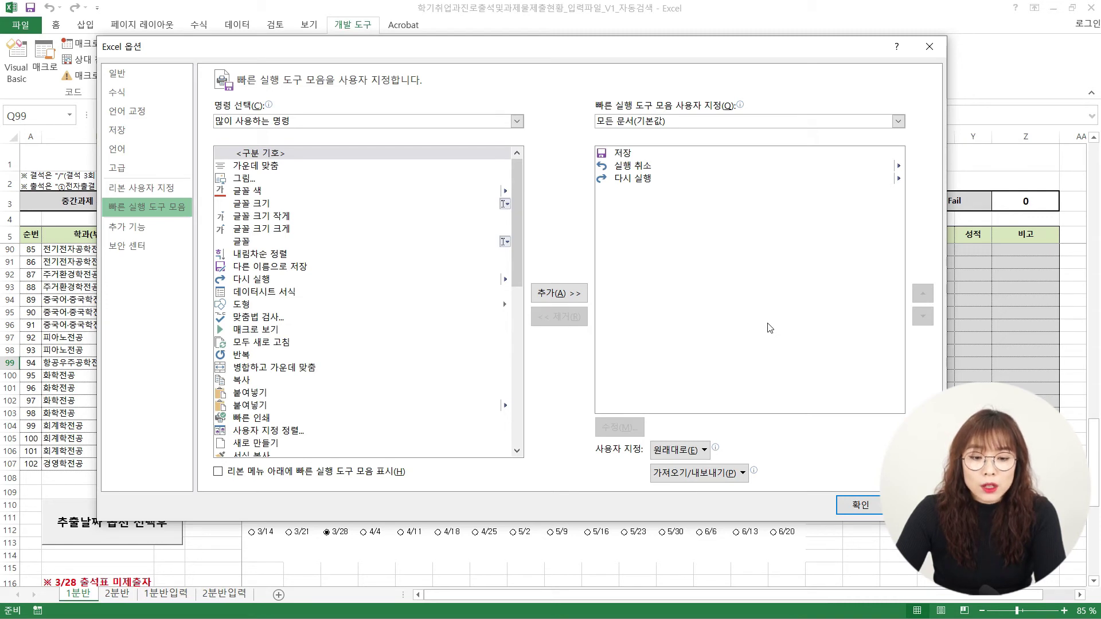
pyautogui.moveTo(515, 254); pyautogui.dragTo(515, 273)
pyautogui.click(279, 289)
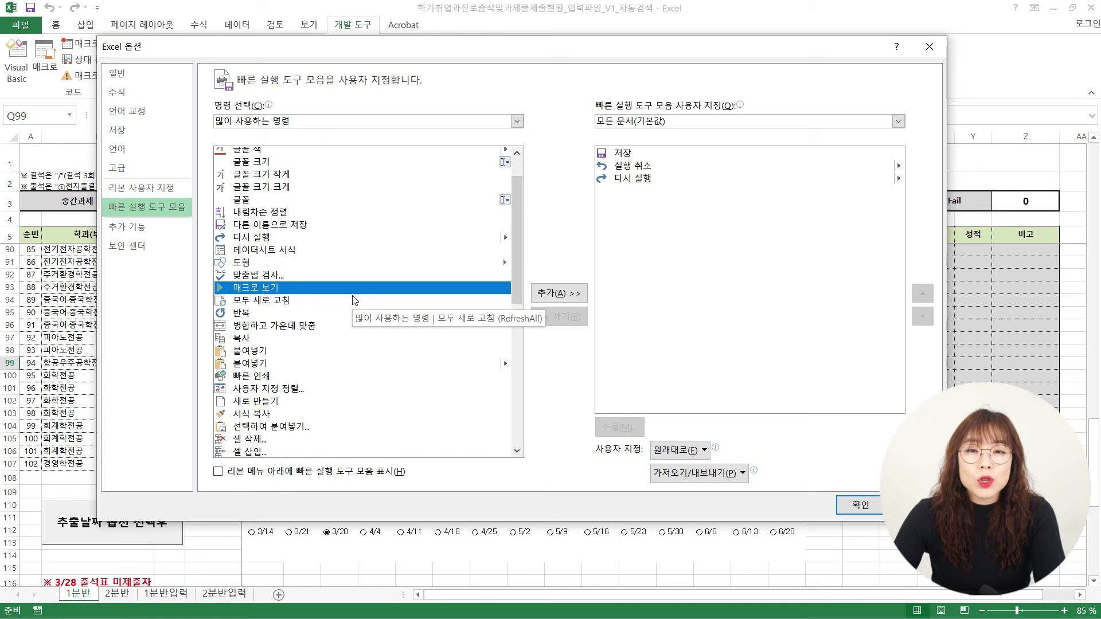
pyautogui.click(404, 121)
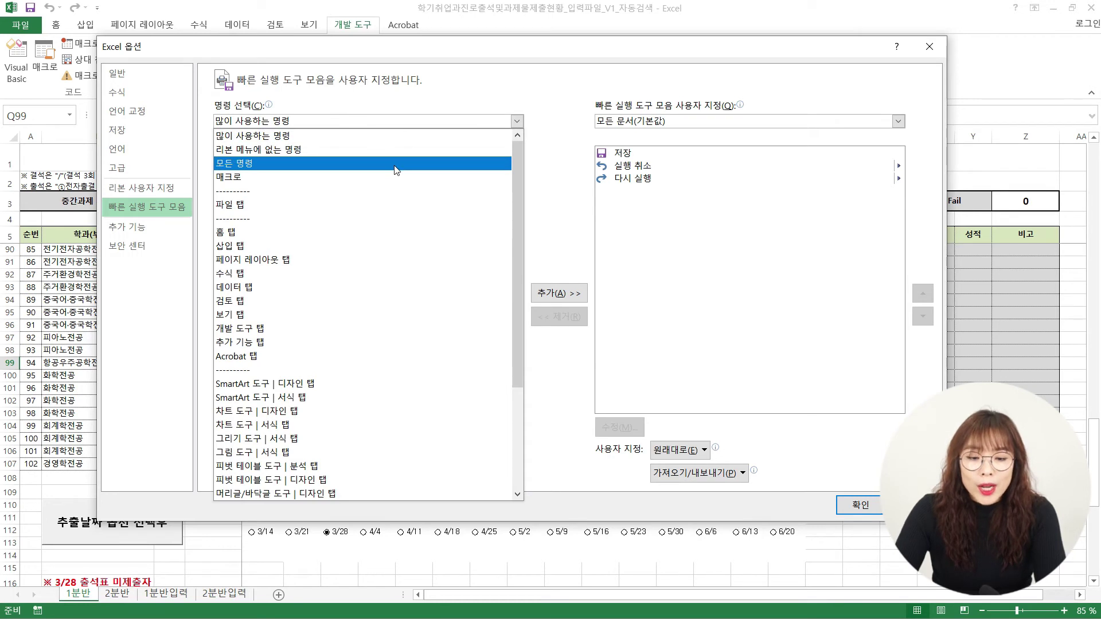
pyautogui.click(395, 167)
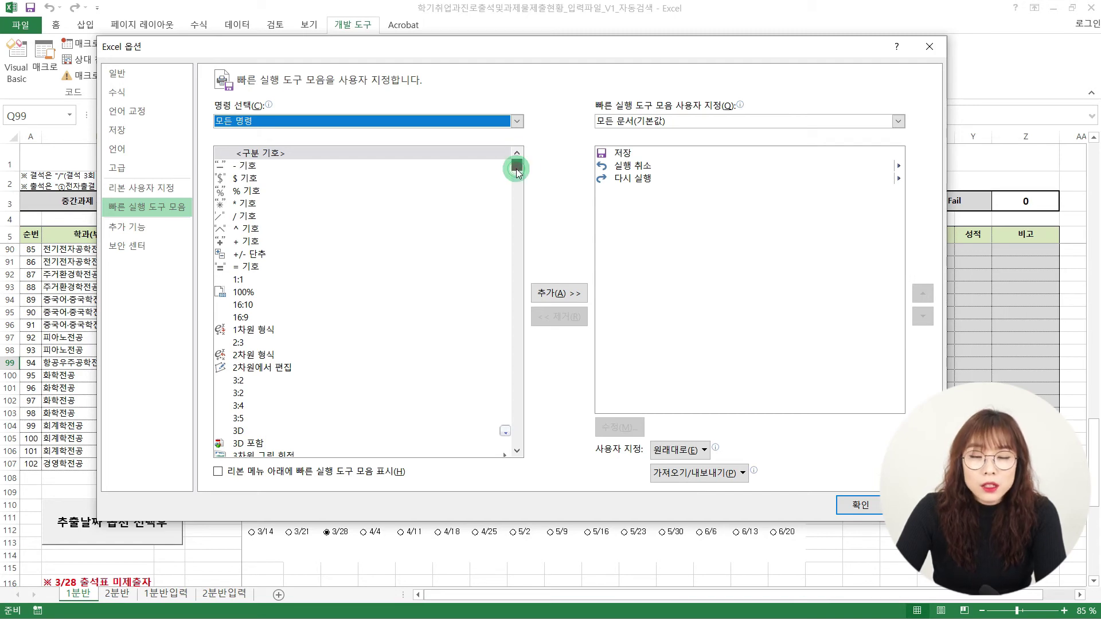
pyautogui.moveTo(516, 169); pyautogui.dragTo(511, 260)
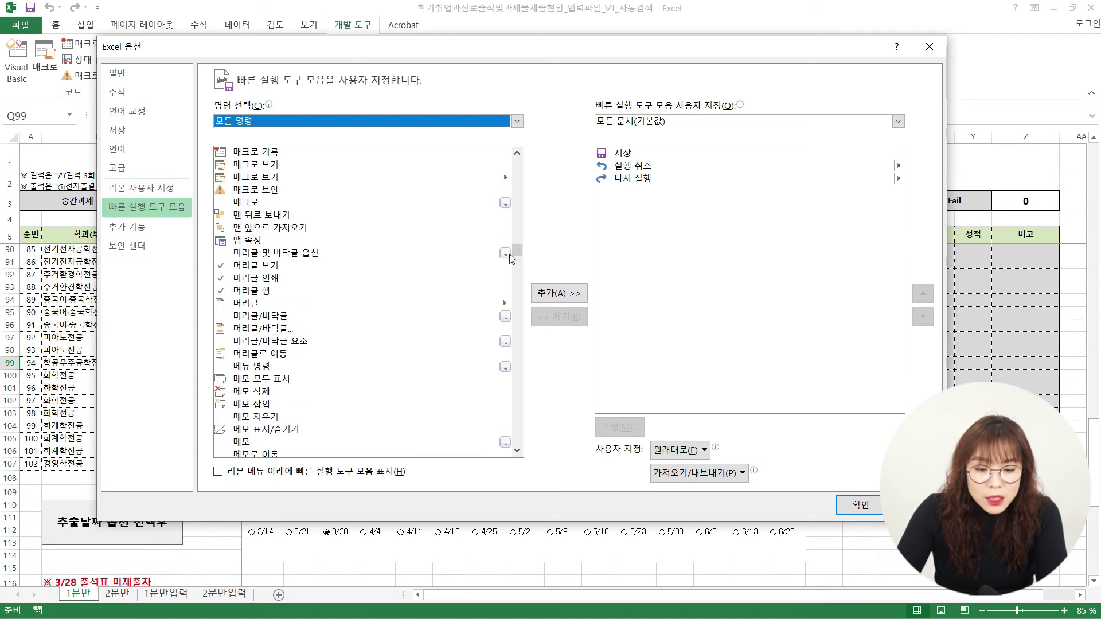
pyautogui.click(517, 152)
pyautogui.click(517, 152)
pyautogui.click(273, 178)
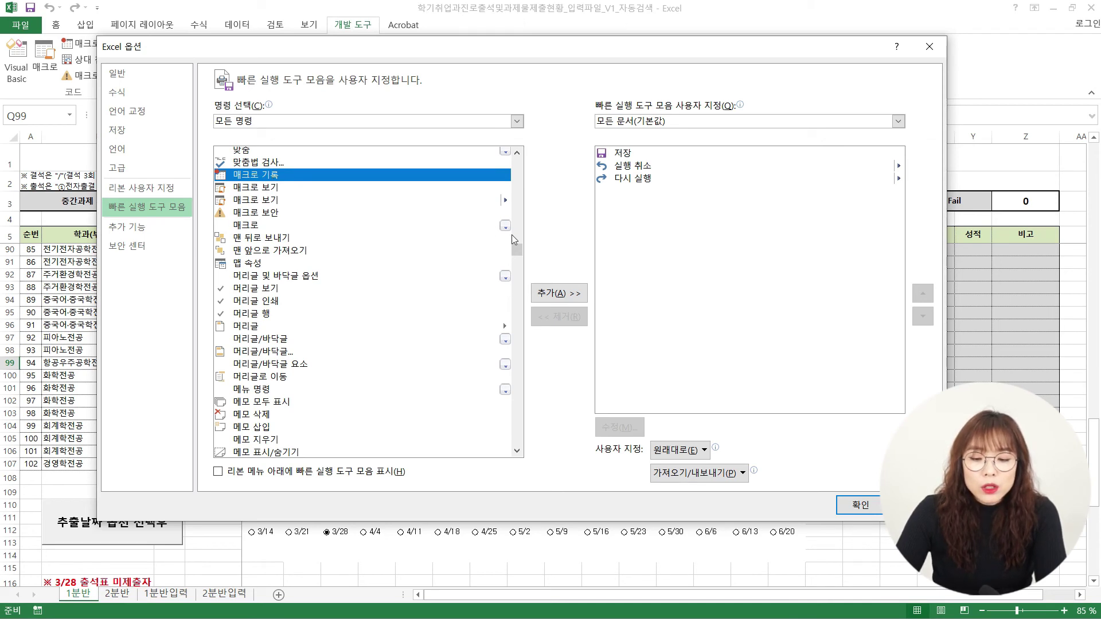
pyautogui.click(554, 296)
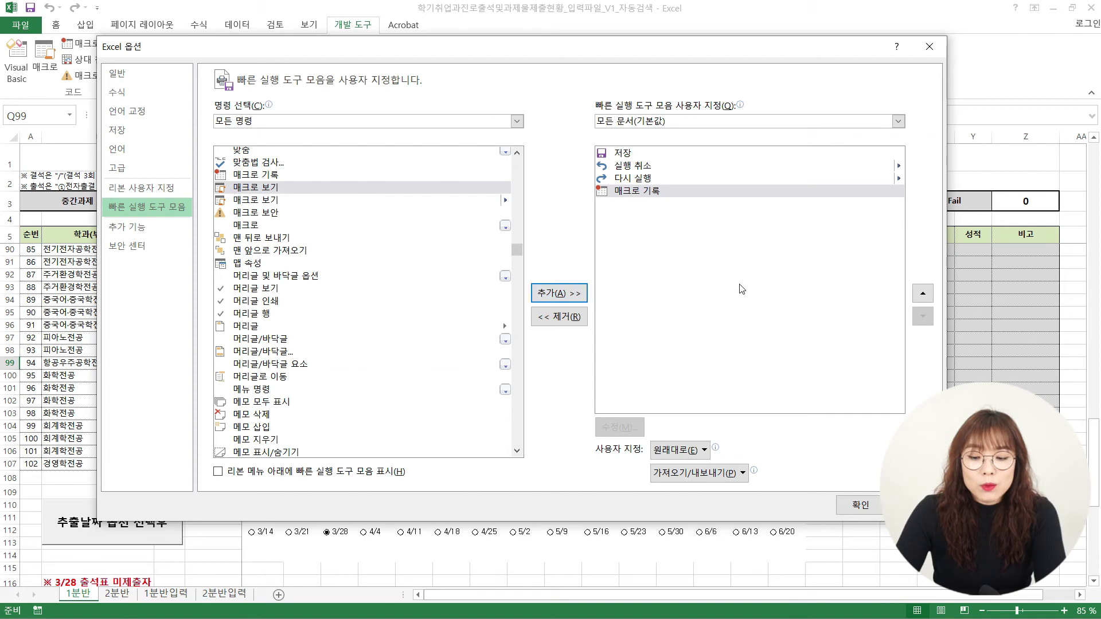
pyautogui.click(860, 506)
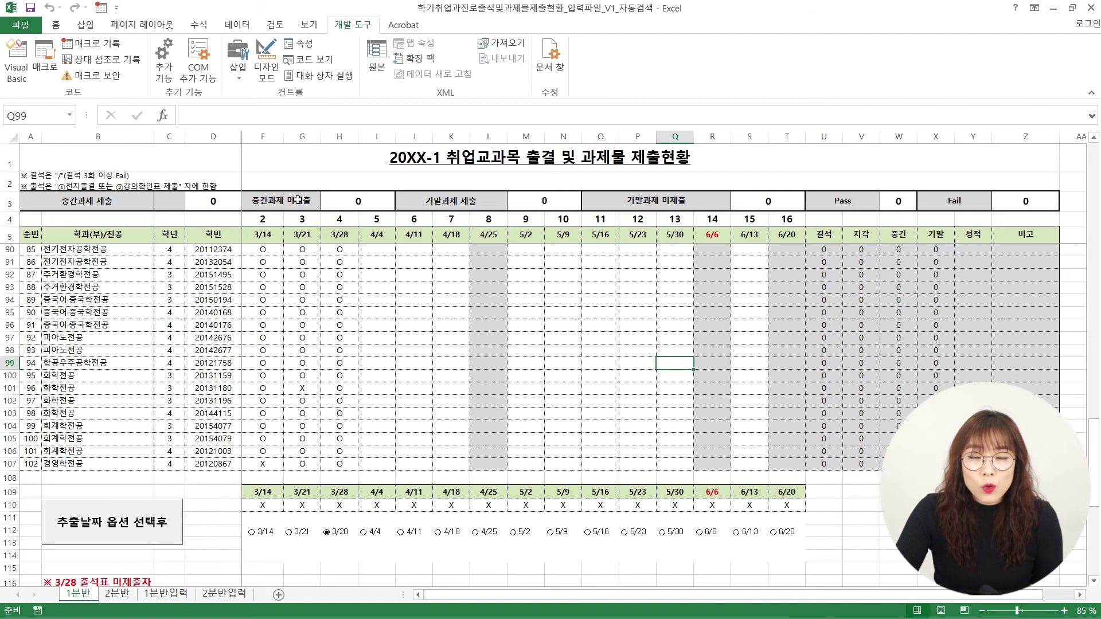
# - Record the macro 매크로1 in the current workbook (현재 통합 문서), selecting a few cells and finishing on K103, and stop recording
pyautogui.click(102, 9)
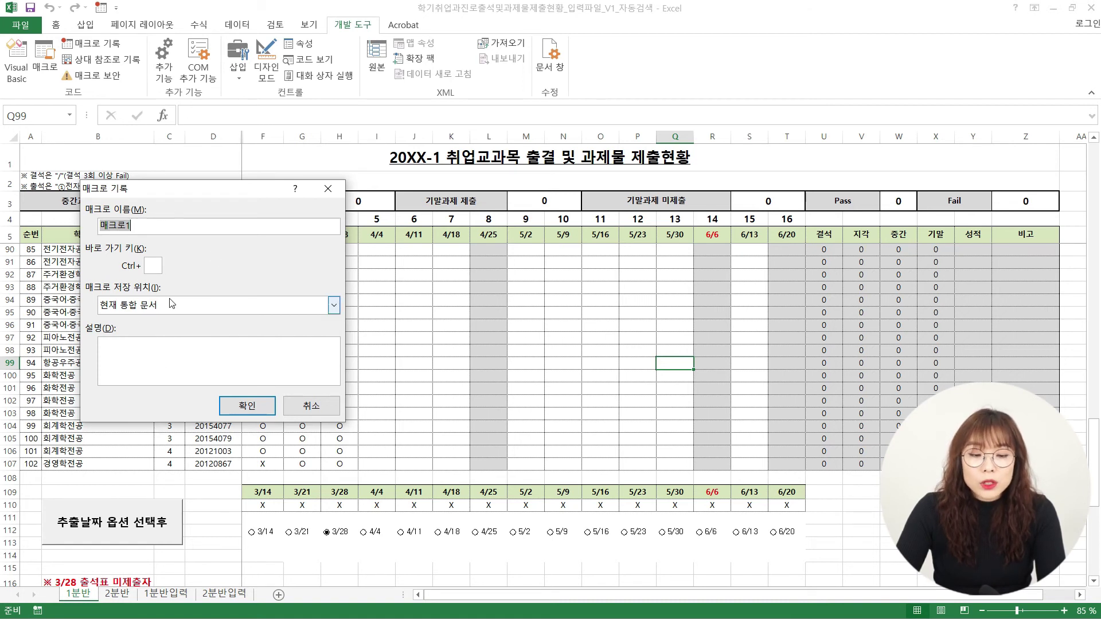
pyautogui.click(259, 408)
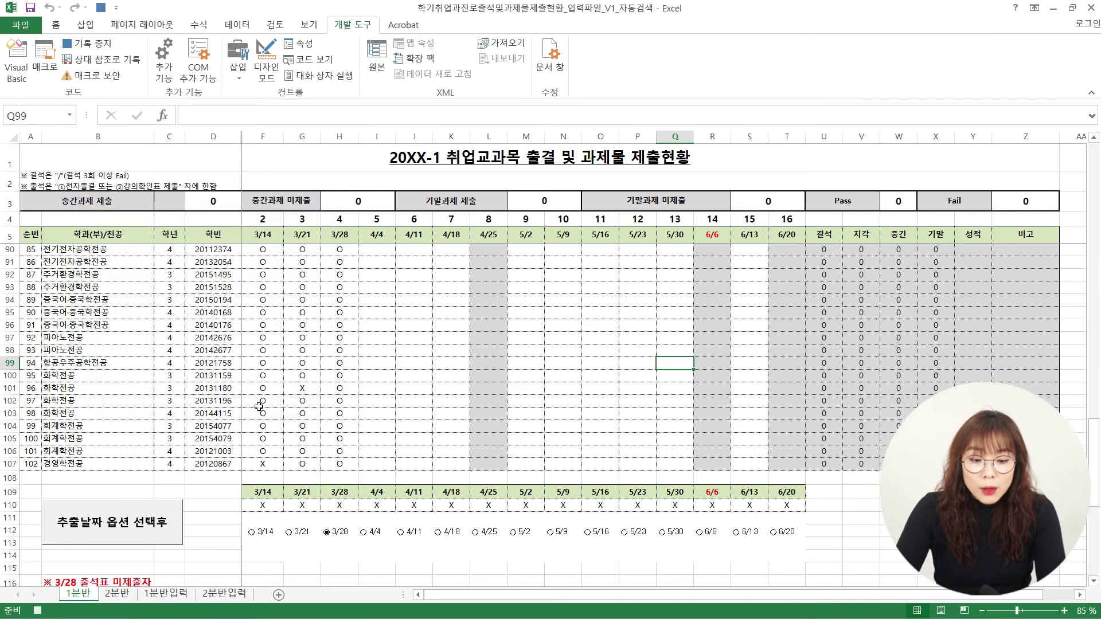
pyautogui.click(373, 310)
pyautogui.click(509, 297)
pyautogui.click(455, 411)
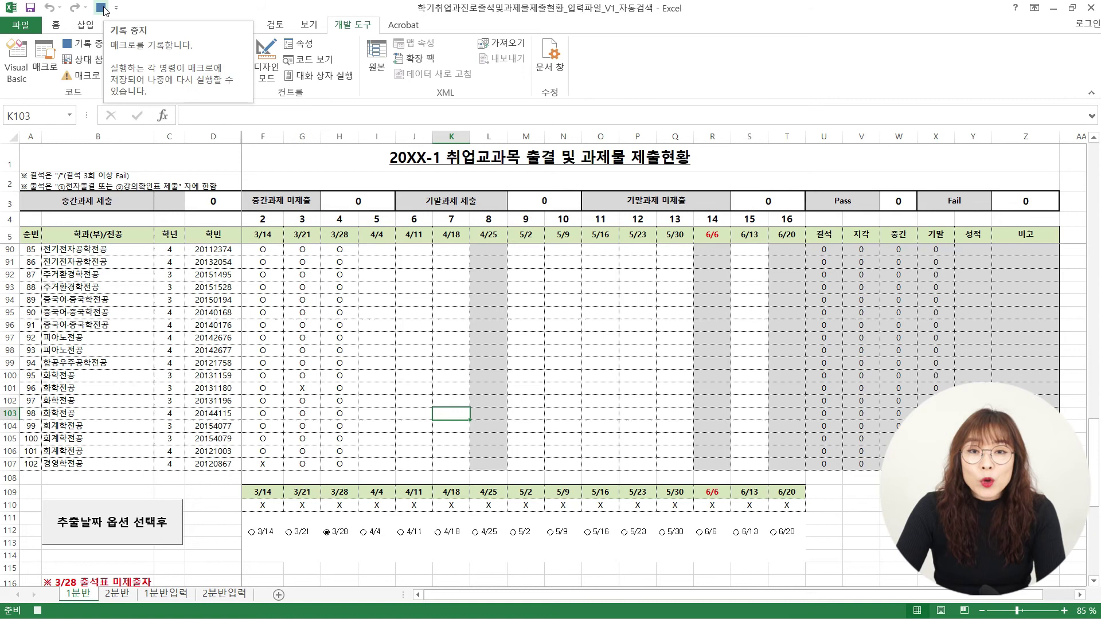
pyautogui.click(308, 25)
pyautogui.click(267, 23)
pyautogui.click(201, 26)
pyautogui.click(235, 27)
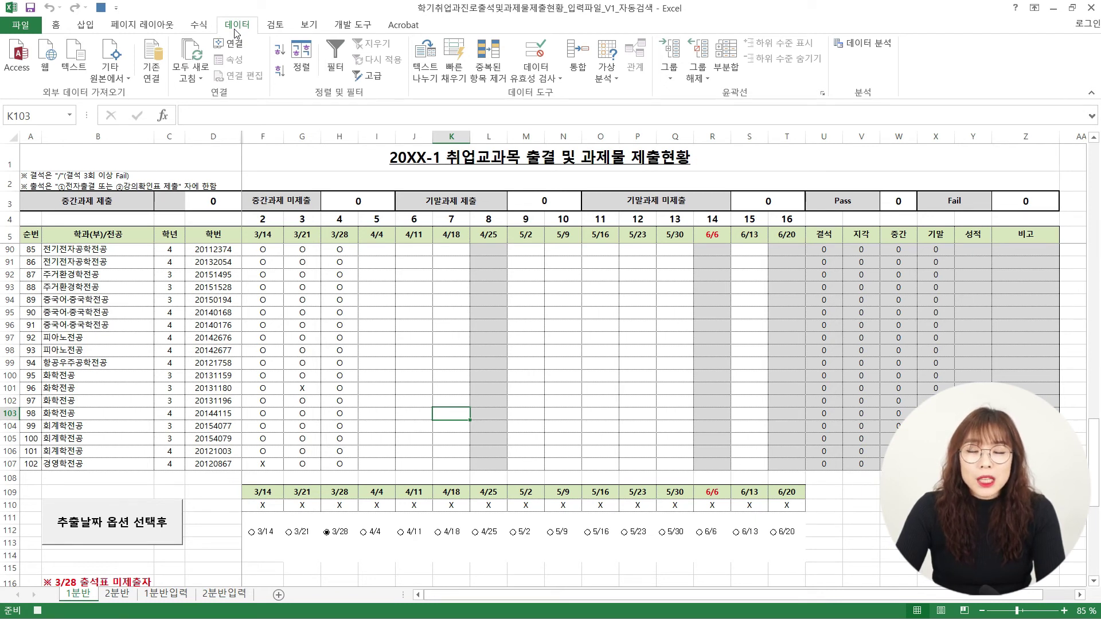
pyautogui.click(101, 8)
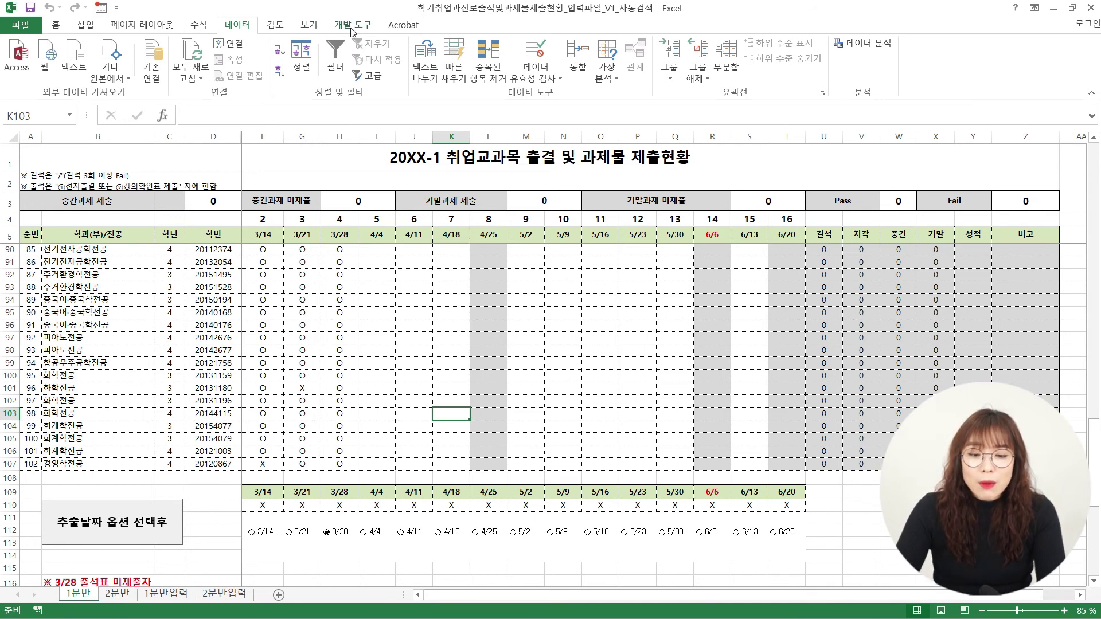
# - Find the macro commands under View and Developer, and examine the macro list for all open workbooks
pyautogui.click(309, 26)
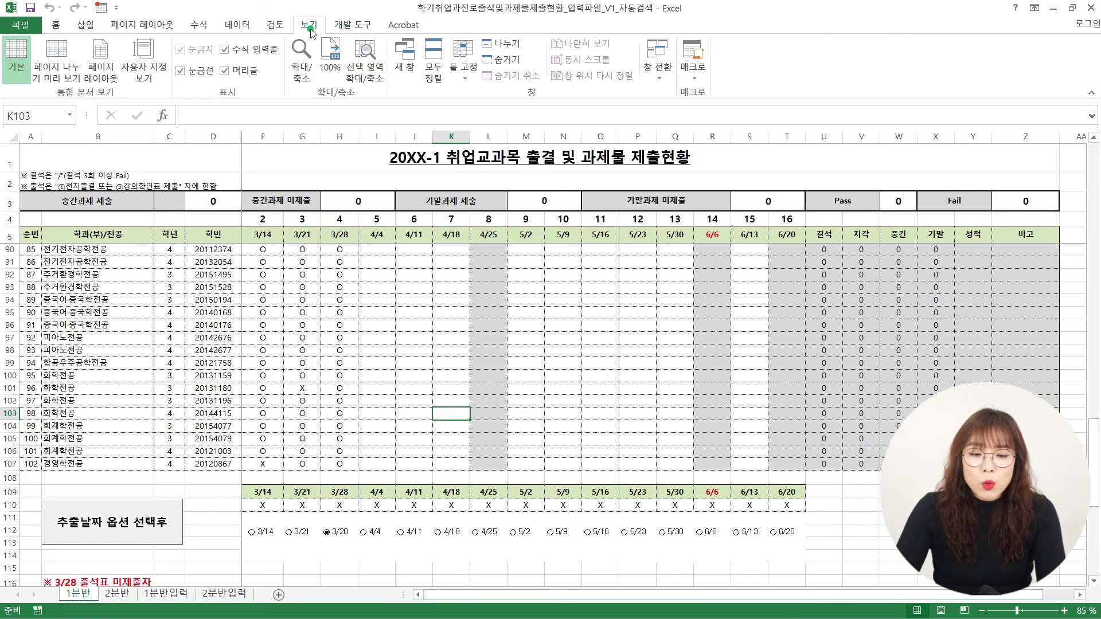
pyautogui.click(698, 80)
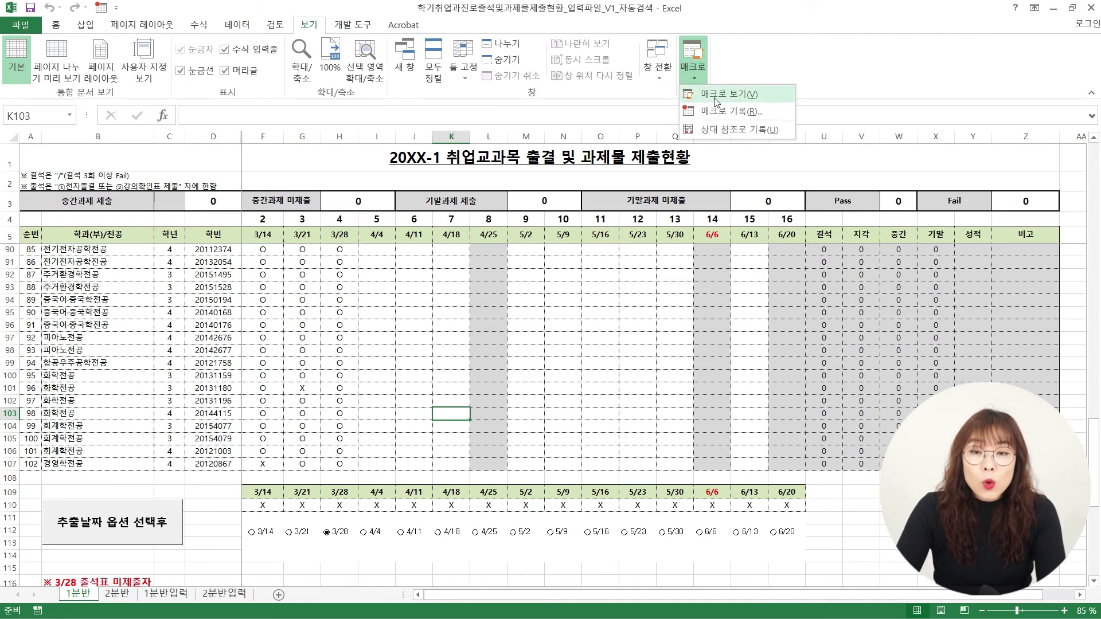
pyautogui.click(357, 25)
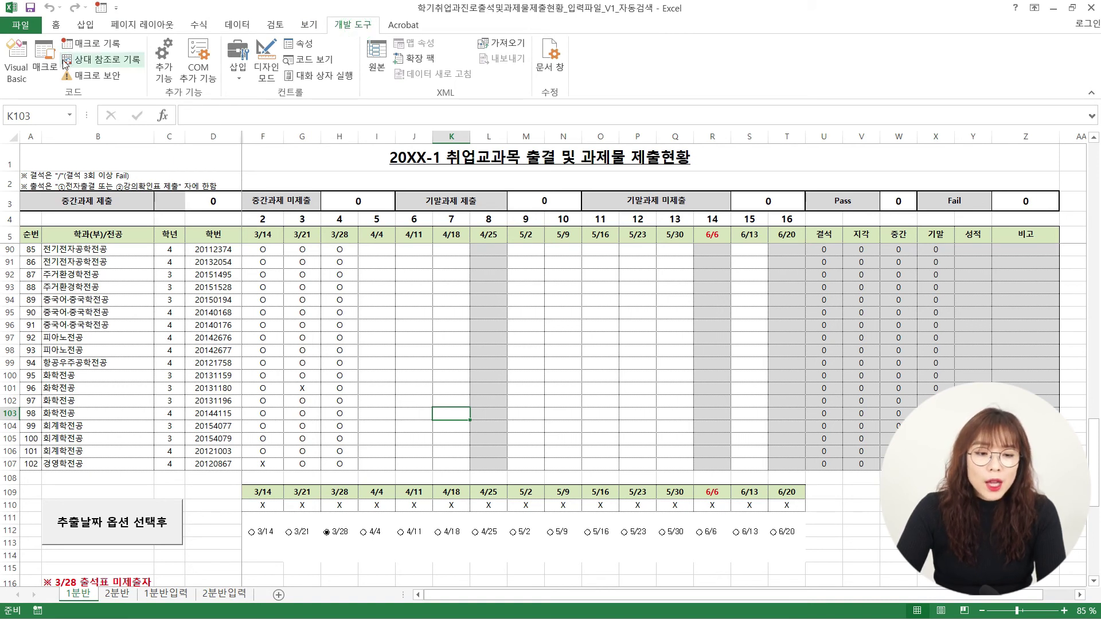
pyautogui.click(38, 63)
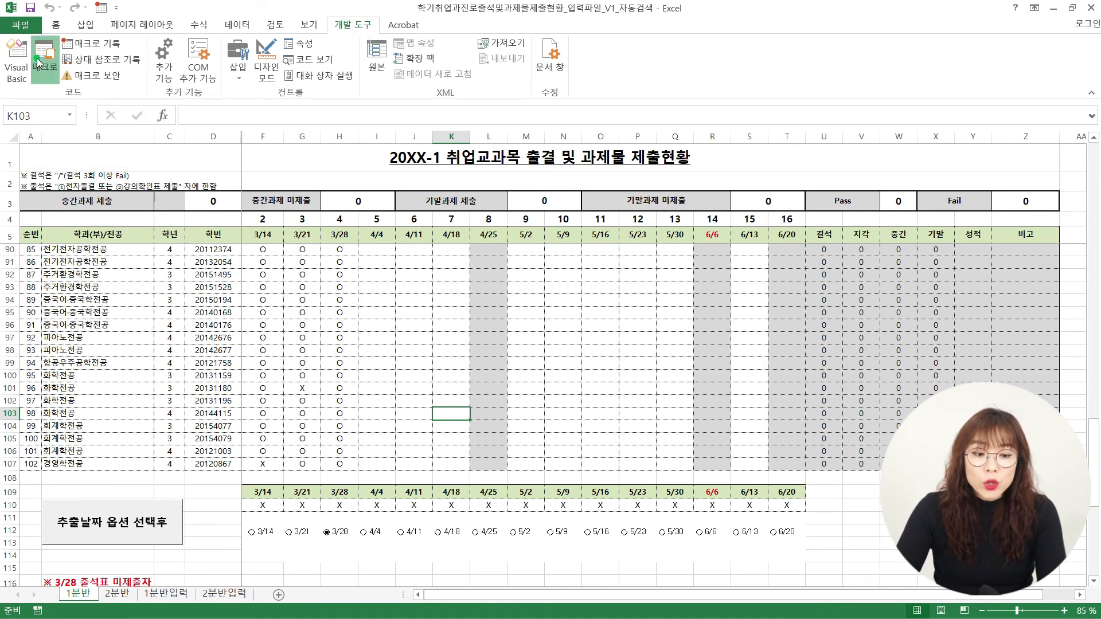
pyautogui.moveTo(224, 166); pyautogui.dragTo(331, 98)
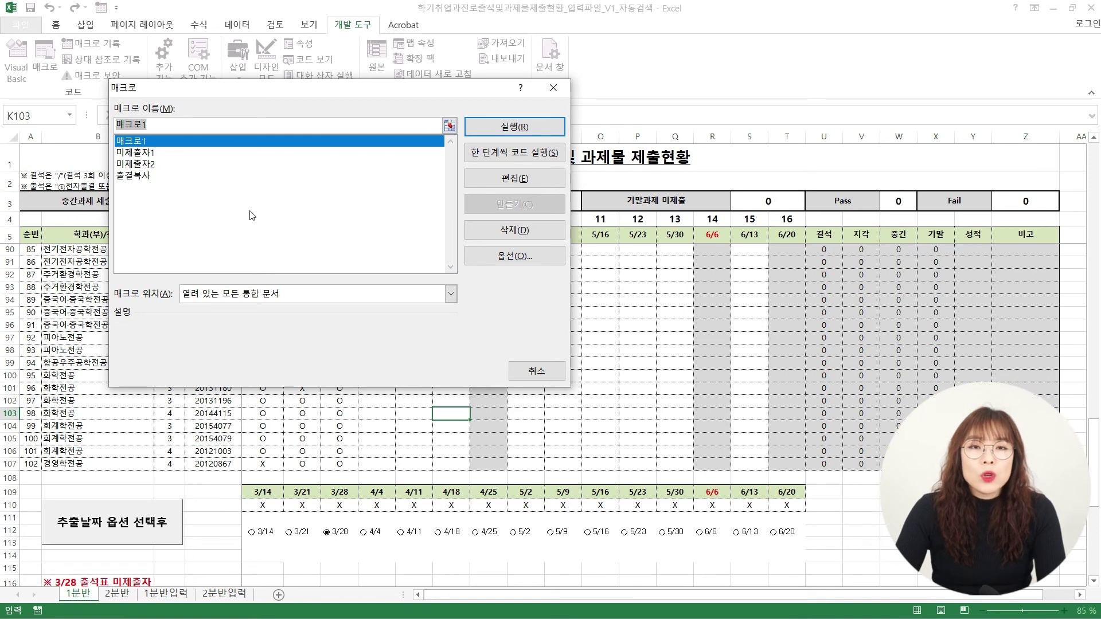
pyautogui.moveTo(537, 372); pyautogui.dragTo(459, 374)
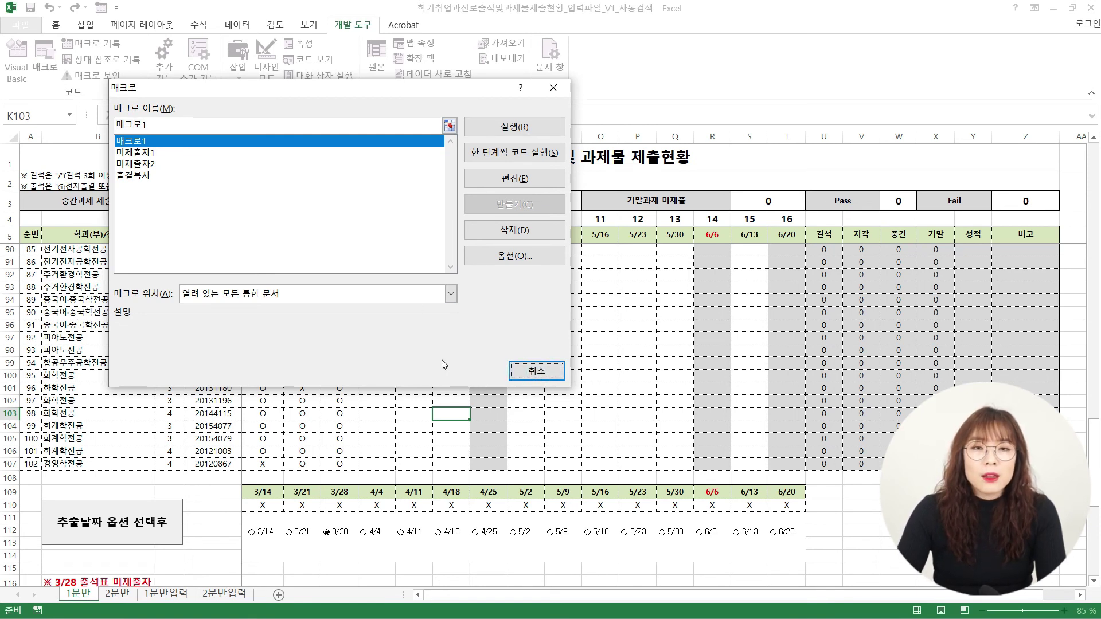